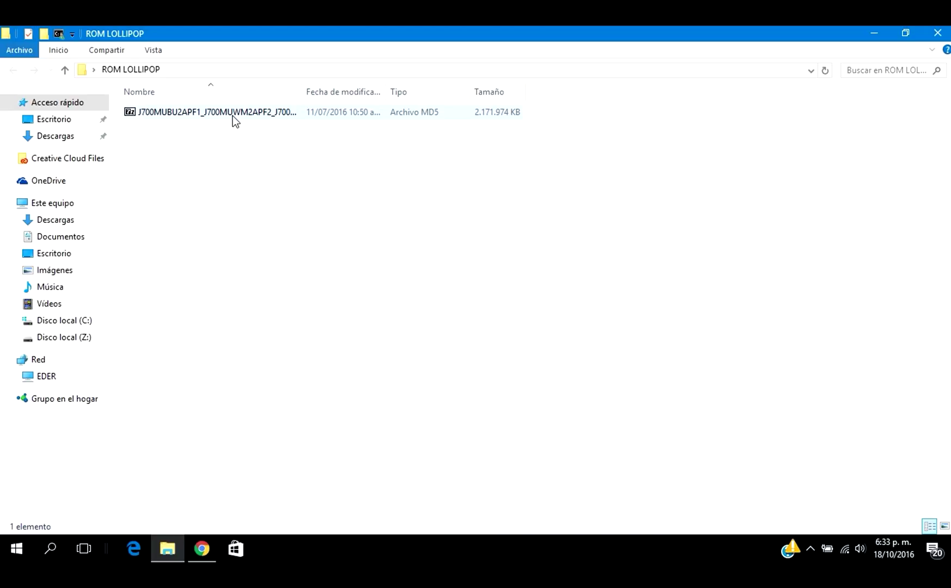
Open the J700MUBU2APF1 MD5 firmware file with WinRAR archiver, without making it the default application for .md5 files.
{"action": "double_click", "coordinate": [232, 116]}
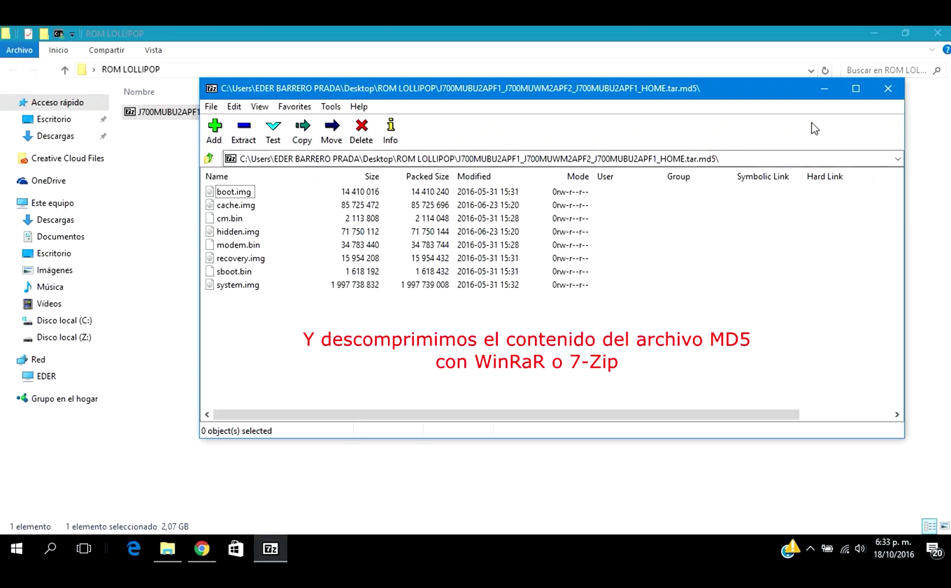
{"action": "left_click", "coordinate": [887, 89]}
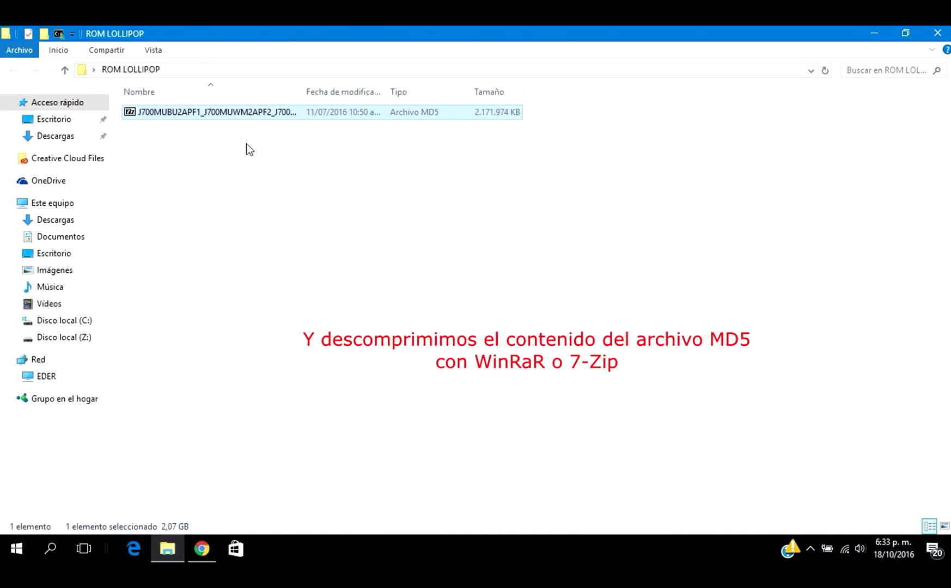
{"action": "right_click", "coordinate": [210, 117]}
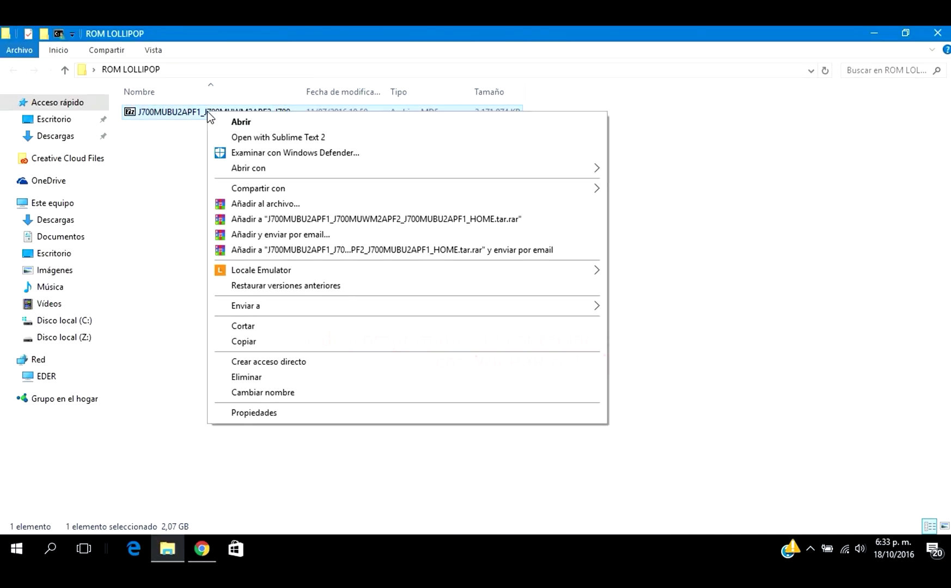
{"action": "mouse_move", "coordinate": [344, 163]}
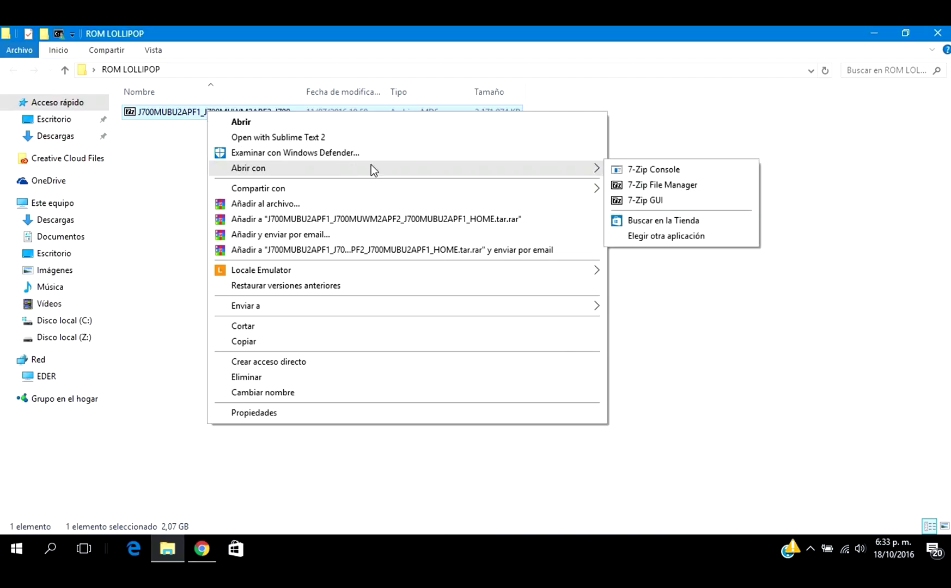
{"action": "left_click", "coordinate": [726, 239]}
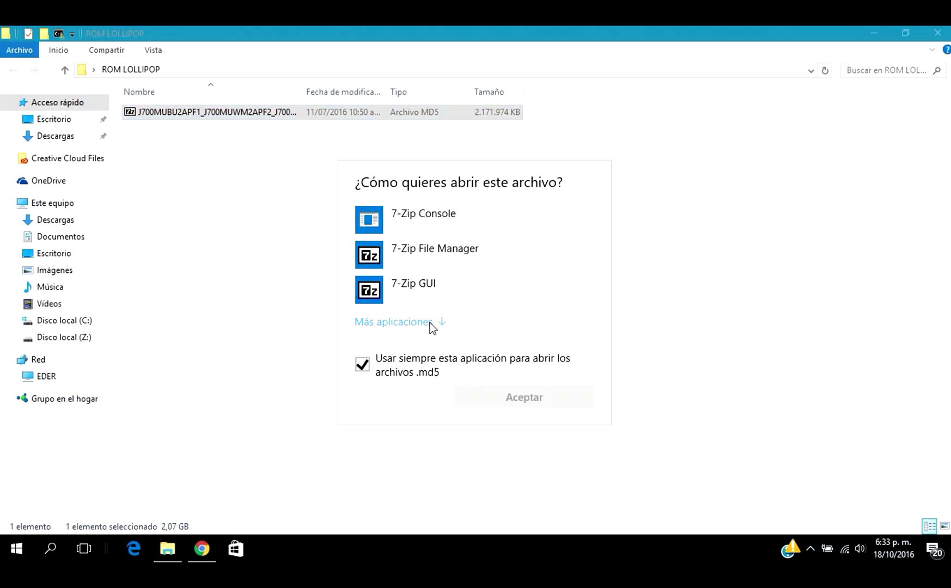
{"action": "left_click", "coordinate": [429, 322]}
{"action": "scroll", "coordinate": [427, 330], "scroll_direction": "down", "scroll_amount": 5}
{"action": "scroll", "coordinate": [427, 330], "scroll_direction": "down", "scroll_amount": 6}
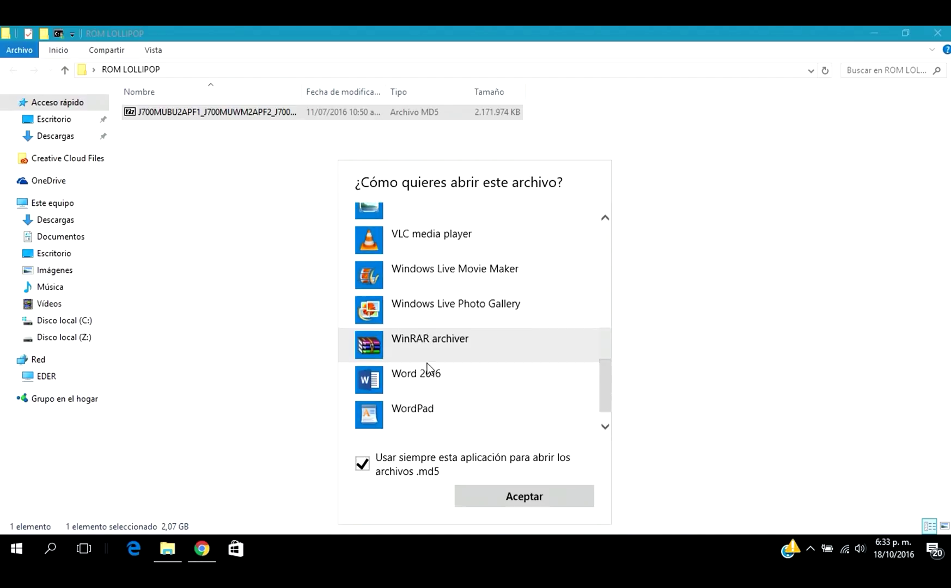
{"action": "left_click", "coordinate": [363, 463]}
{"action": "left_click", "coordinate": [392, 349]}
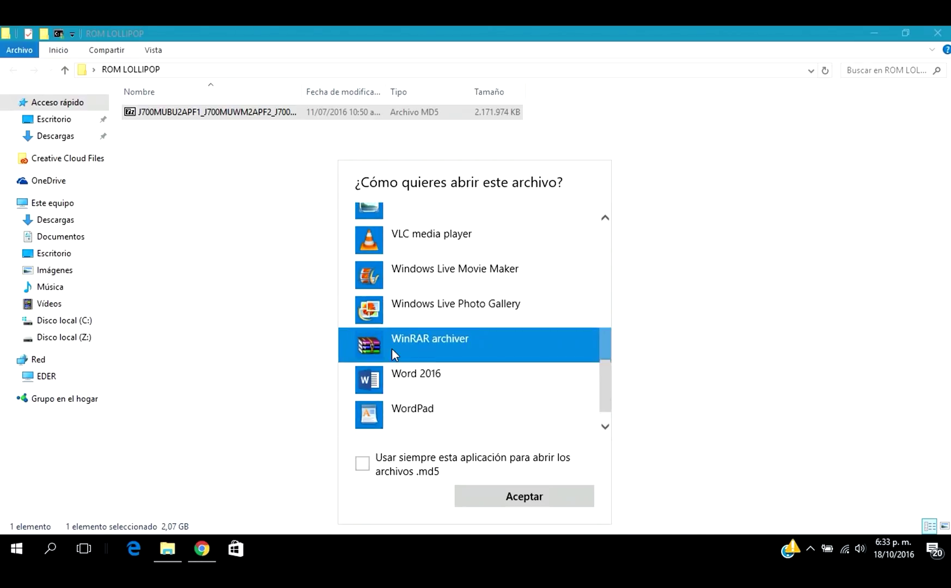
{"action": "left_click", "coordinate": [501, 498]}
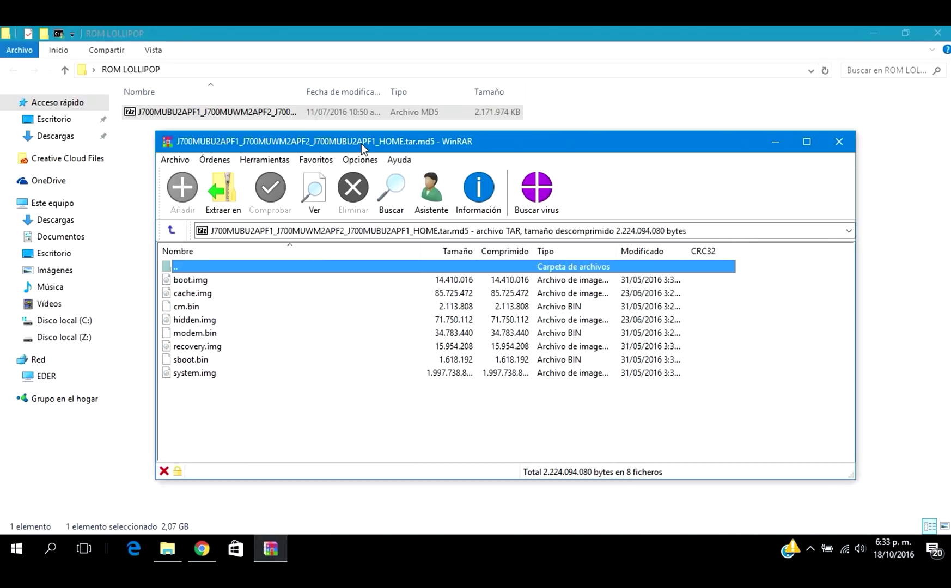
Extract all eight .img and .bin files from the WinRAR archive into the ROM LOLLIPOP folder.
{"action": "left_click_drag", "start_coordinate": [361, 143], "coordinate": [429, 122]}
{"action": "left_click_drag", "start_coordinate": [423, 389], "coordinate": [314, 258]}
{"action": "left_click_drag", "start_coordinate": [334, 297], "coordinate": [184, 298]}
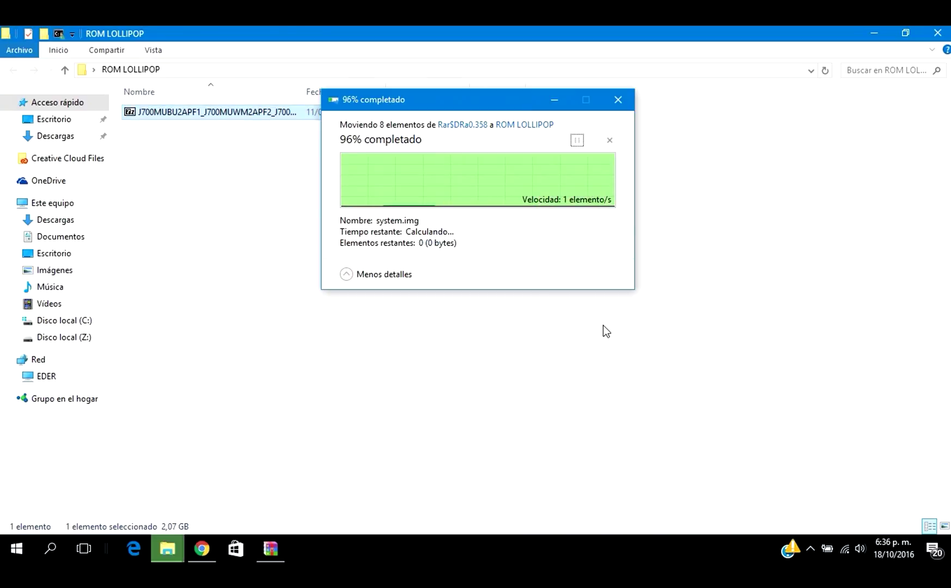
{"action": "left_click", "coordinate": [494, 334]}
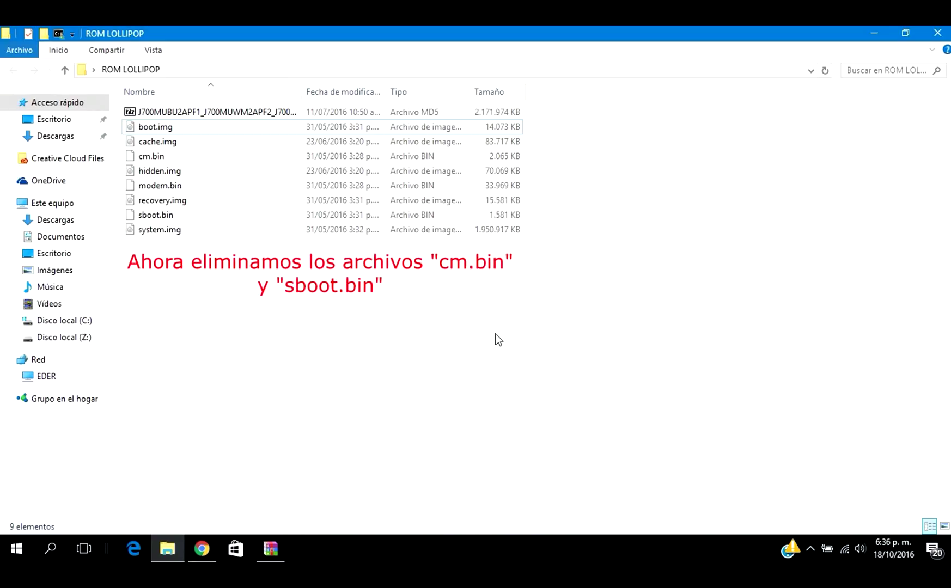
Delete cm.bin and sboot.bin from the ROM LOLLIPOP folder.
{"action": "left_click", "coordinate": [162, 159]}
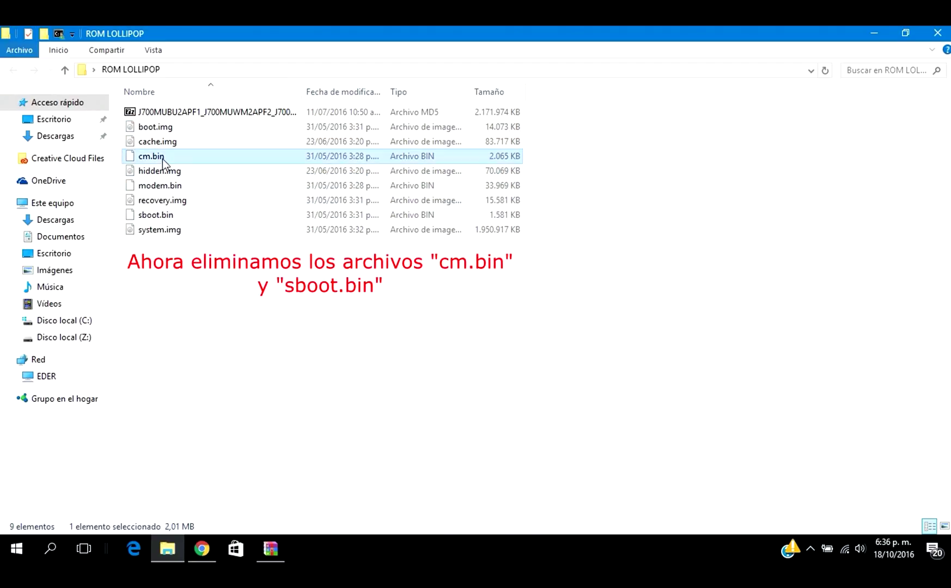
{"action": "left_click", "coordinate": [157, 214], "text": "ctrl"}
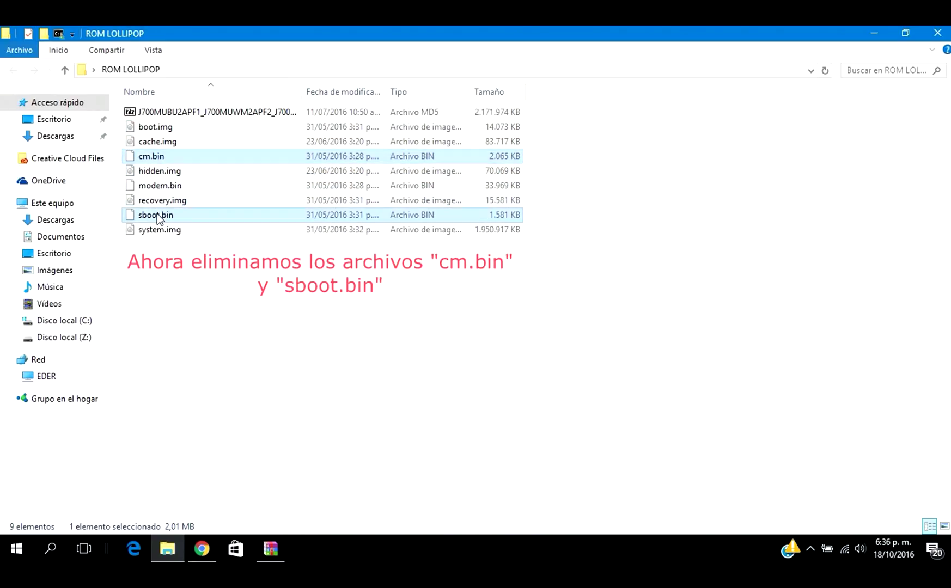
{"action": "right_click", "coordinate": [200, 218]}
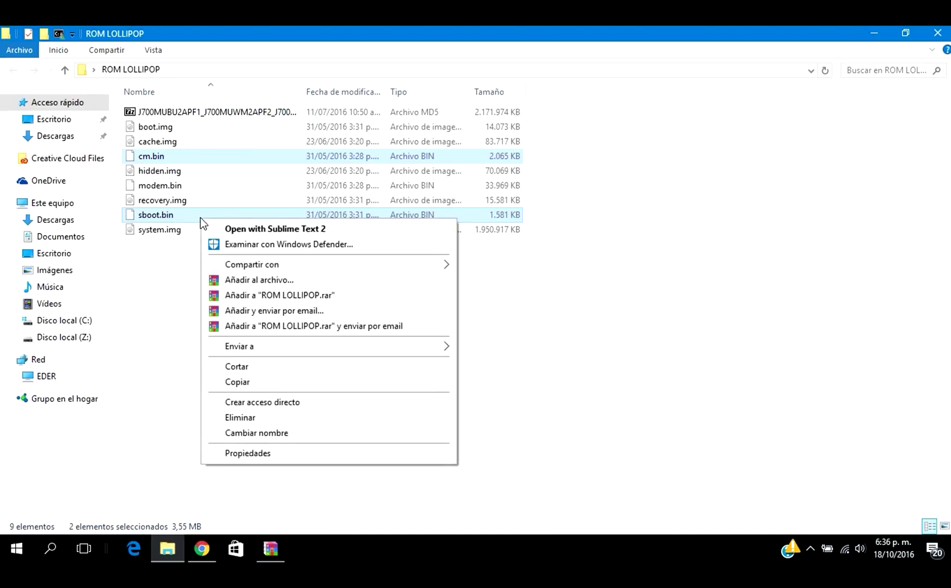
{"action": "left_click", "coordinate": [264, 416]}
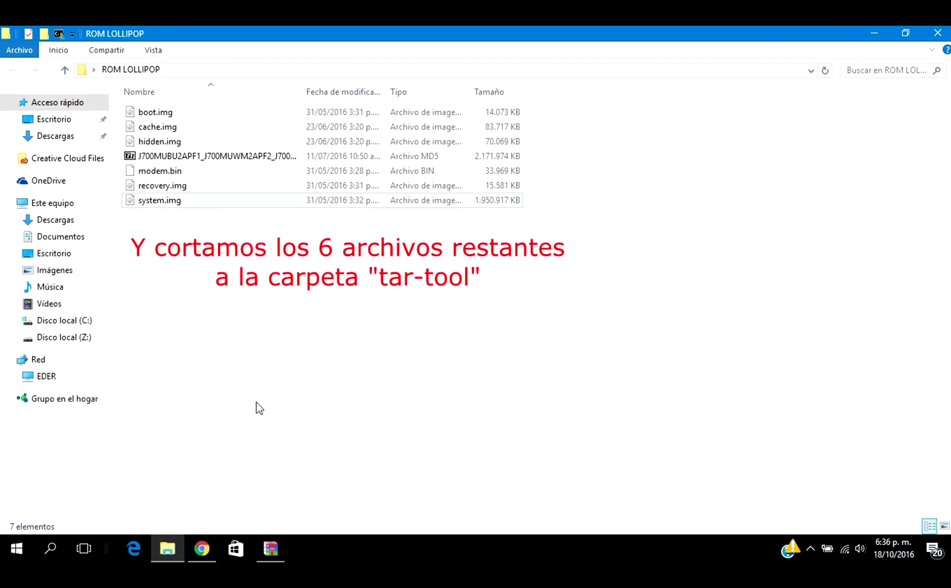
Move boot.img, cache.img, hidden.img, modem.bin, recovery.img and system.img from ROM LOLLIPOP into the desktop's tar-Tool folder, leaving the MD5 file behind.
{"action": "left_click_drag", "start_coordinate": [535, 112], "coordinate": [476, 230]}
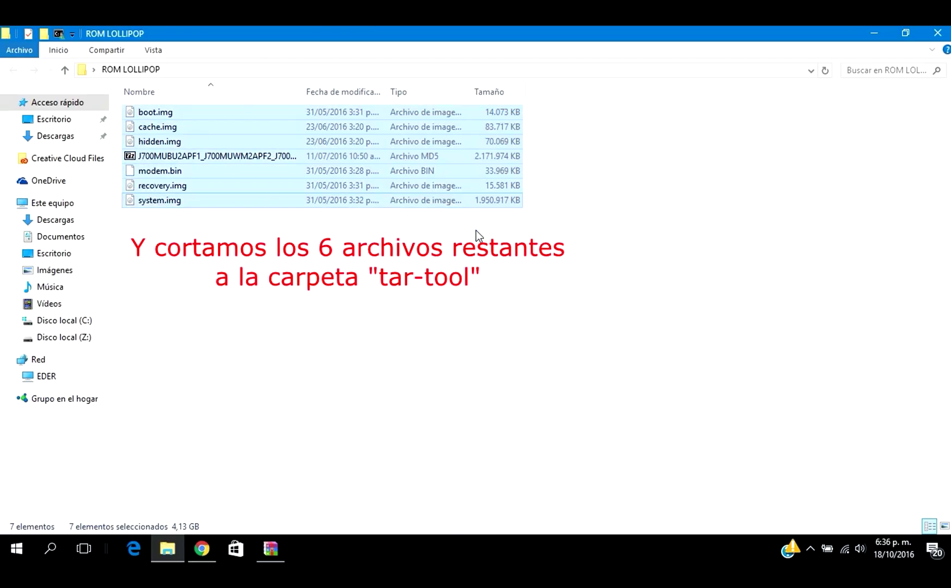
{"action": "left_click", "coordinate": [407, 157], "text": "ctrl"}
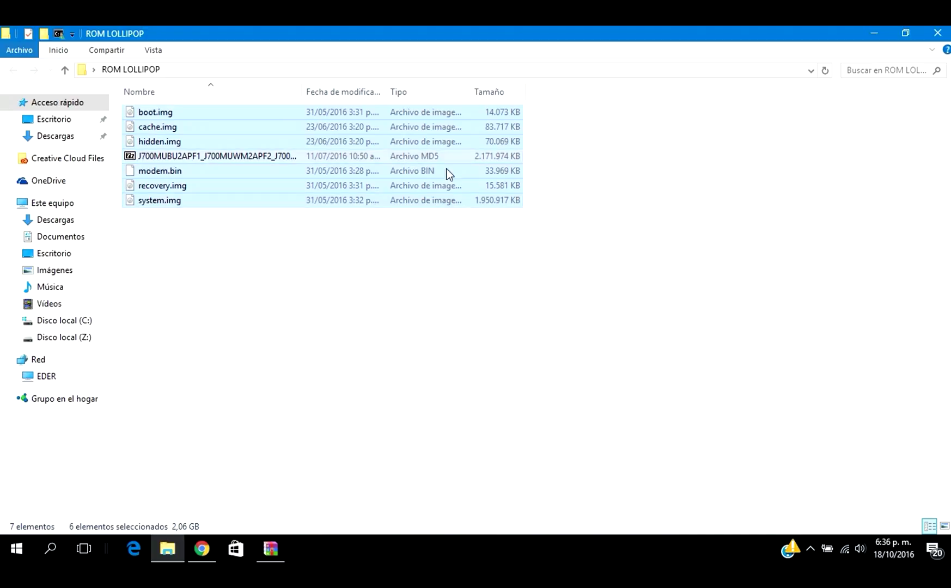
{"action": "right_click", "coordinate": [515, 146]}
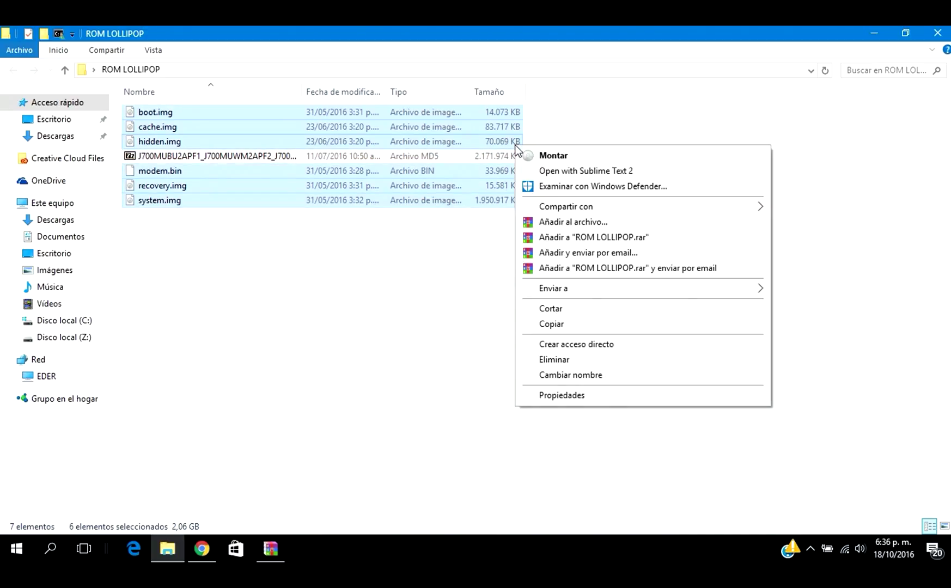
{"action": "left_click", "coordinate": [574, 314]}
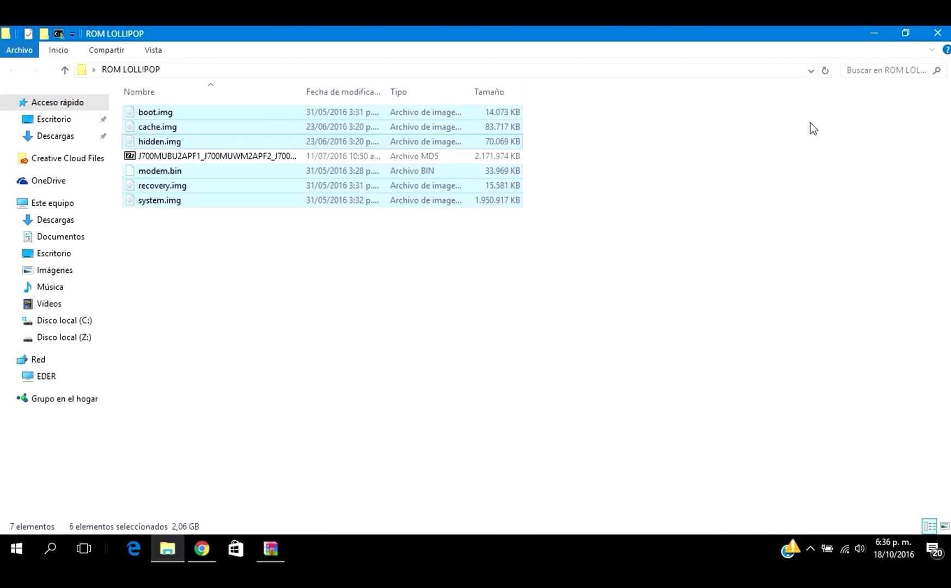
{"action": "left_click", "coordinate": [873, 32]}
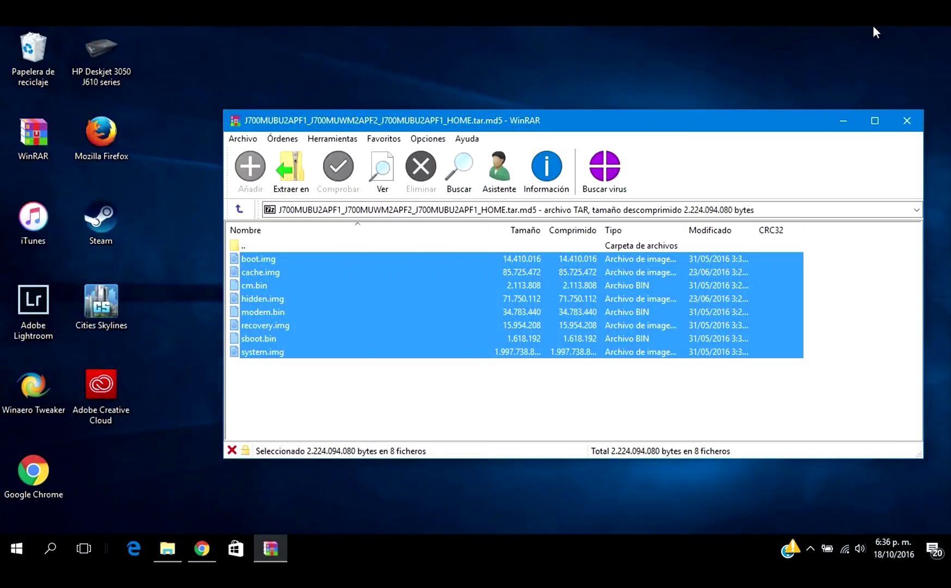
{"action": "left_click", "coordinate": [896, 121]}
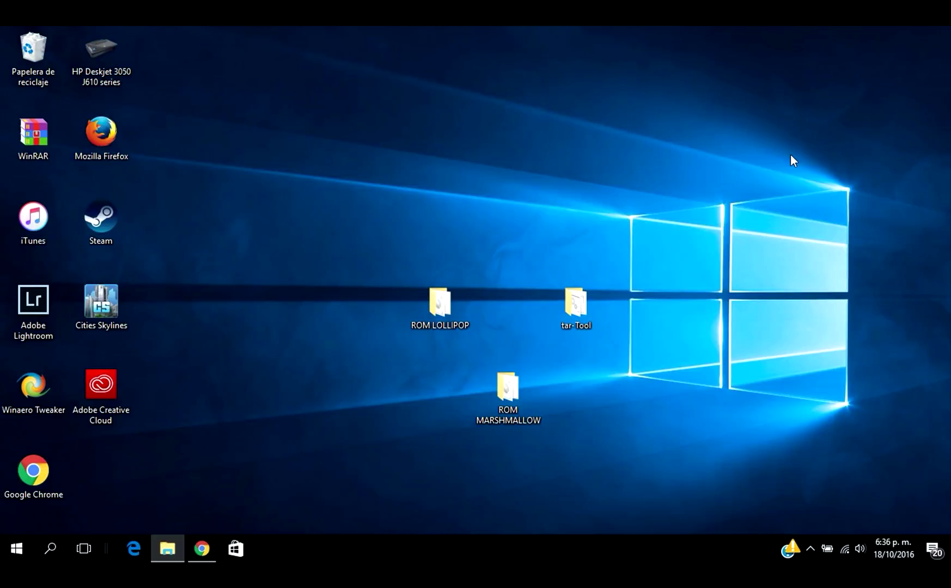
{"action": "double_click", "coordinate": [579, 285]}
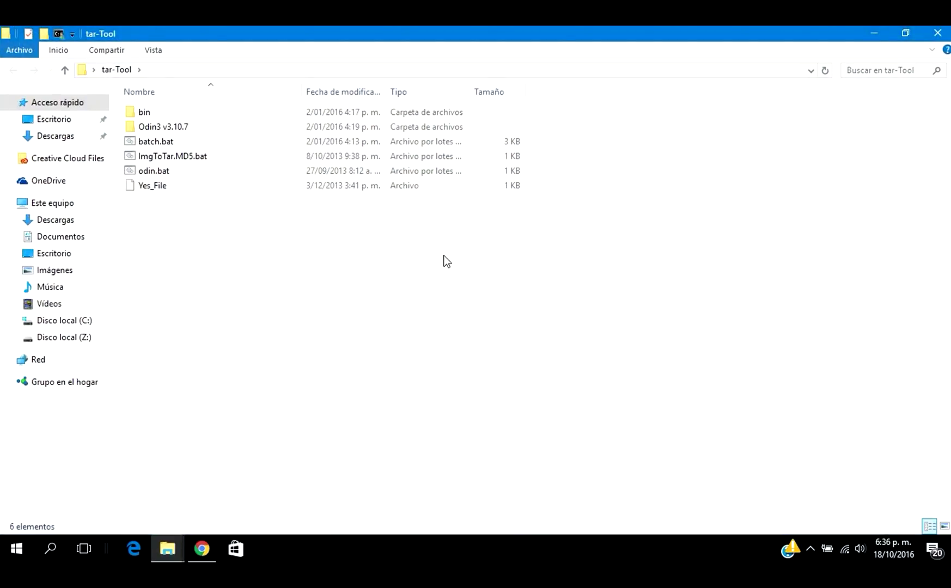
{"action": "right_click", "coordinate": [444, 256]}
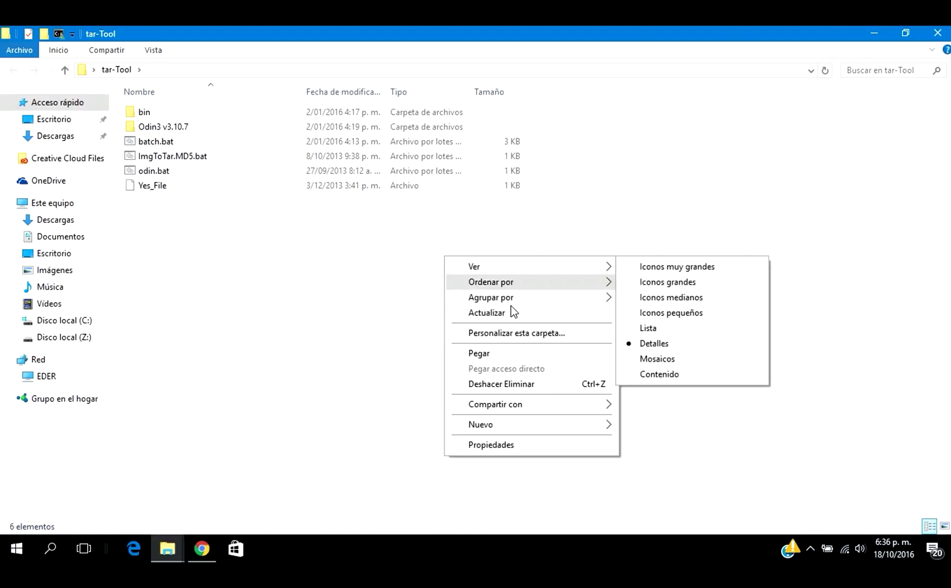
{"action": "left_click", "coordinate": [517, 355]}
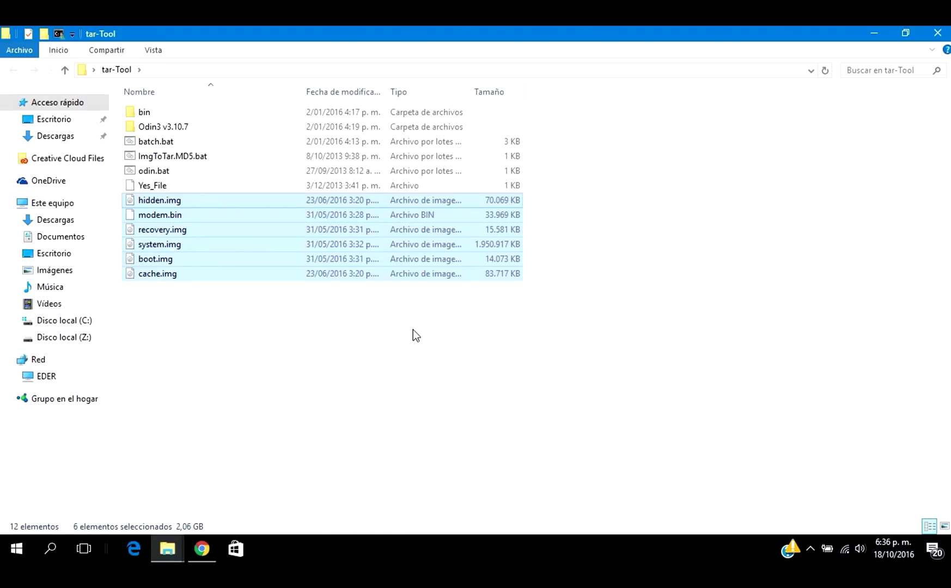
{"action": "left_click", "coordinate": [344, 326]}
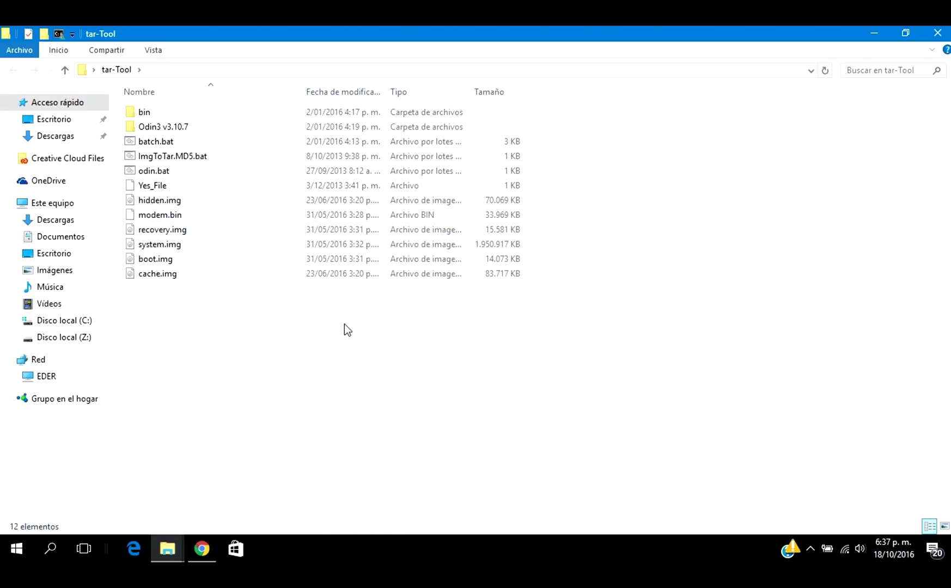
Run ImgToTar.MD5.bat in the tar-Tool folder, allowing it past the security warning, and check the AllFiles output folder.
{"action": "double_click", "coordinate": [203, 157]}
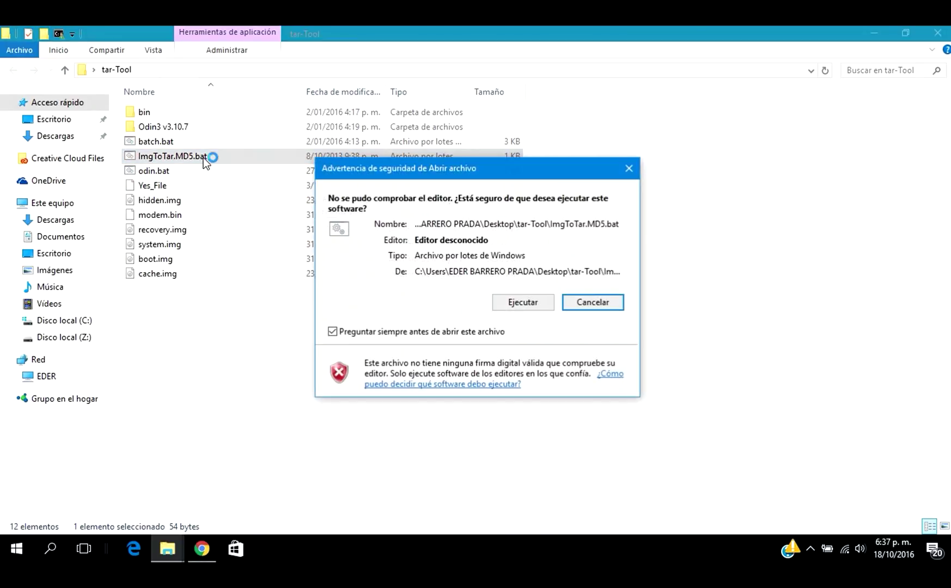
{"action": "left_click", "coordinate": [543, 305]}
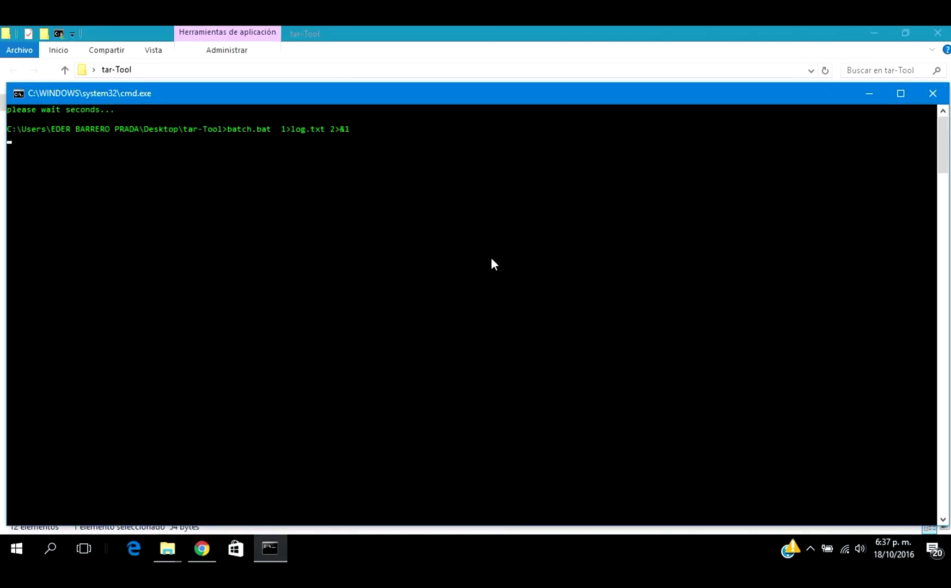
{"action": "mouse_move", "coordinate": [382, 94]}
{"action": "left_mouse_down"}
{"action": "mouse_move", "coordinate": [398, 88]}
{"action": "mouse_move", "coordinate": [373, 83]}
{"action": "left_mouse_up"}
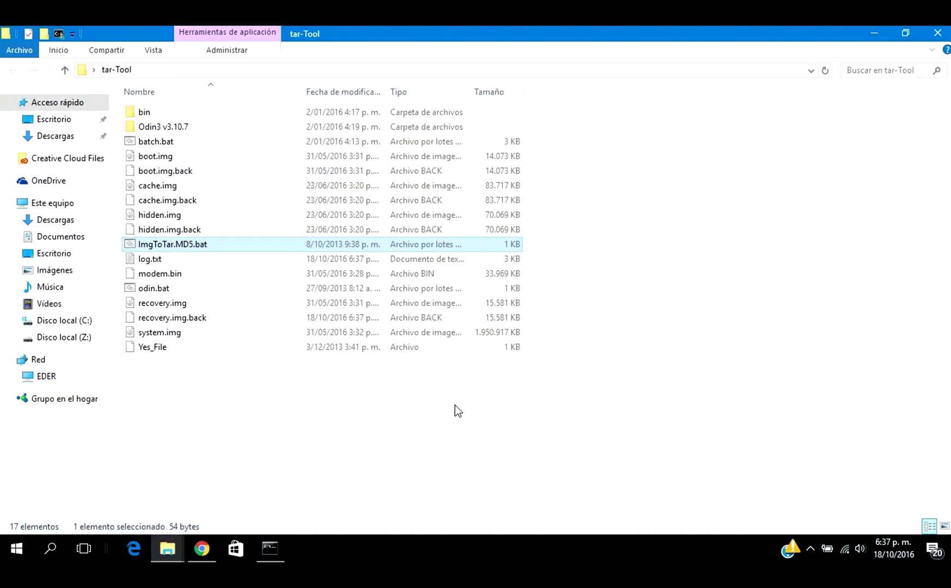
{"action": "left_click", "coordinate": [606, 367]}
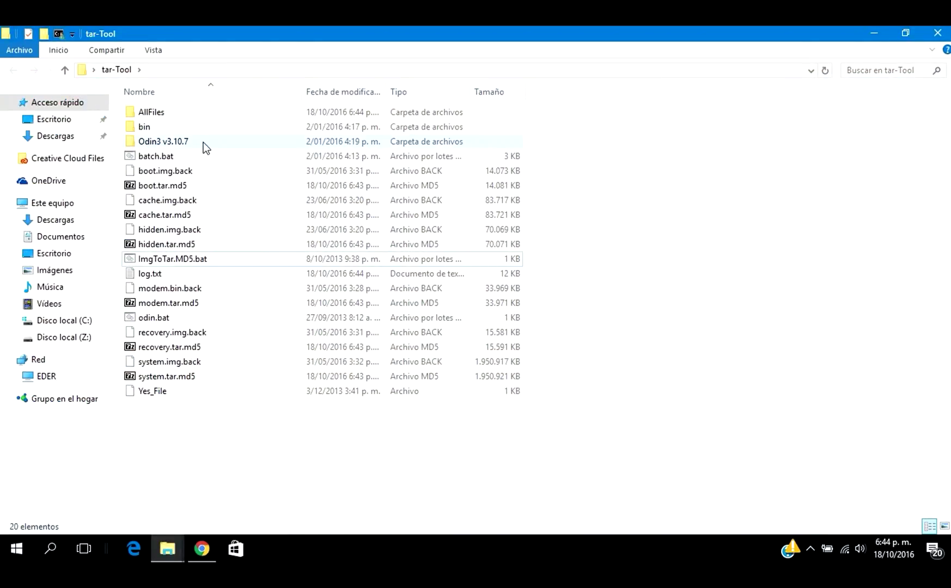
{"action": "double_click", "coordinate": [186, 111]}
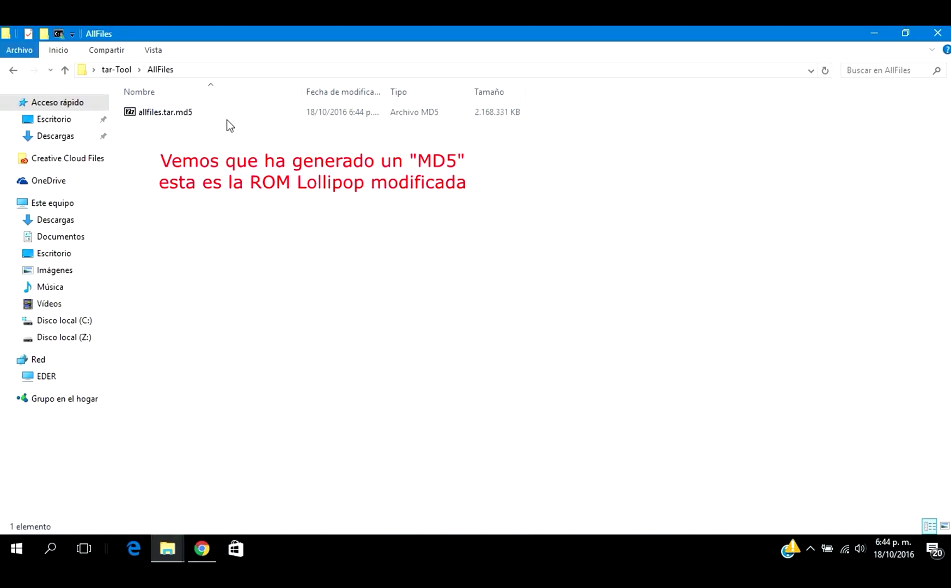
{"action": "left_click", "coordinate": [116, 70]}
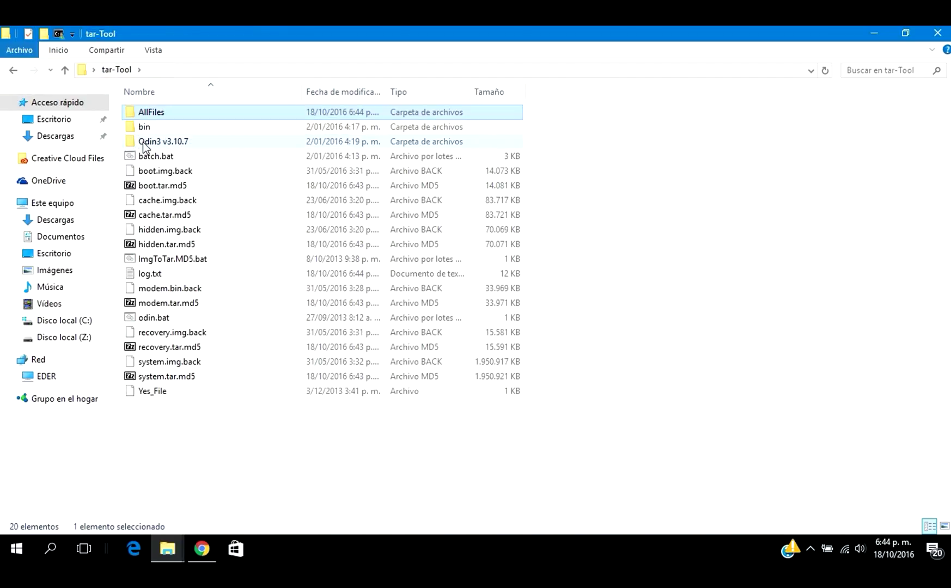
Launch Odin3 v3.10.7.exe from the Odin3 v3.10.7 folder and allow it to run.
{"action": "double_click", "coordinate": [142, 141]}
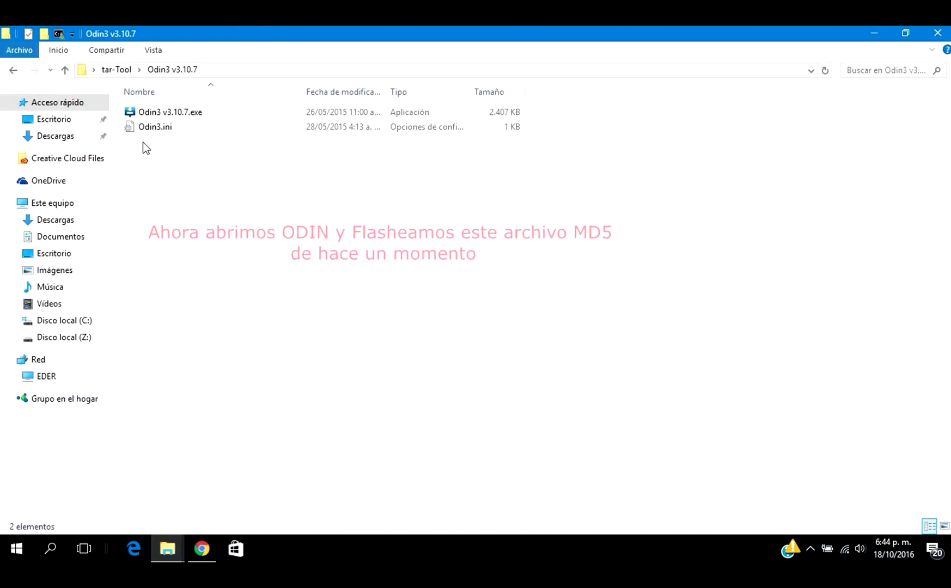
{"action": "double_click", "coordinate": [167, 114]}
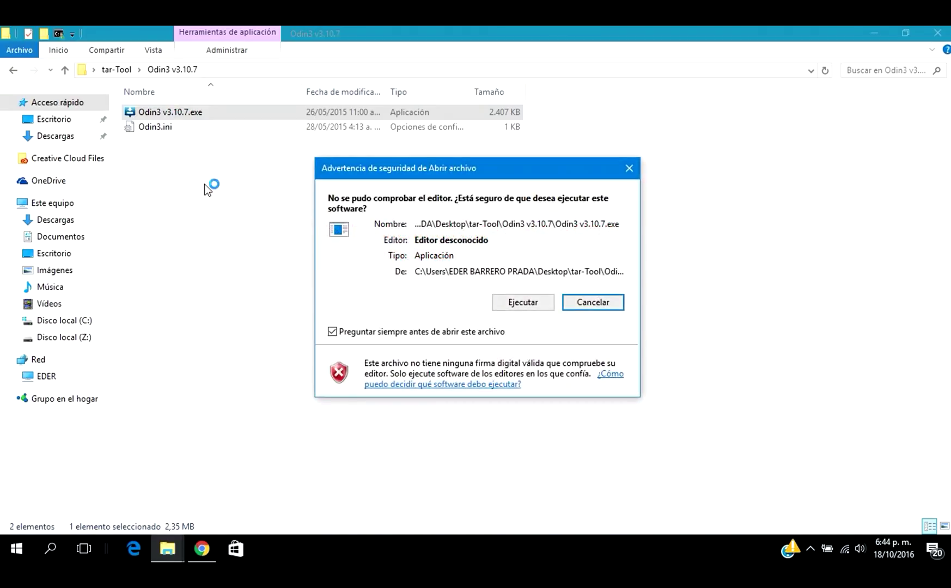
{"action": "left_click", "coordinate": [522, 303]}
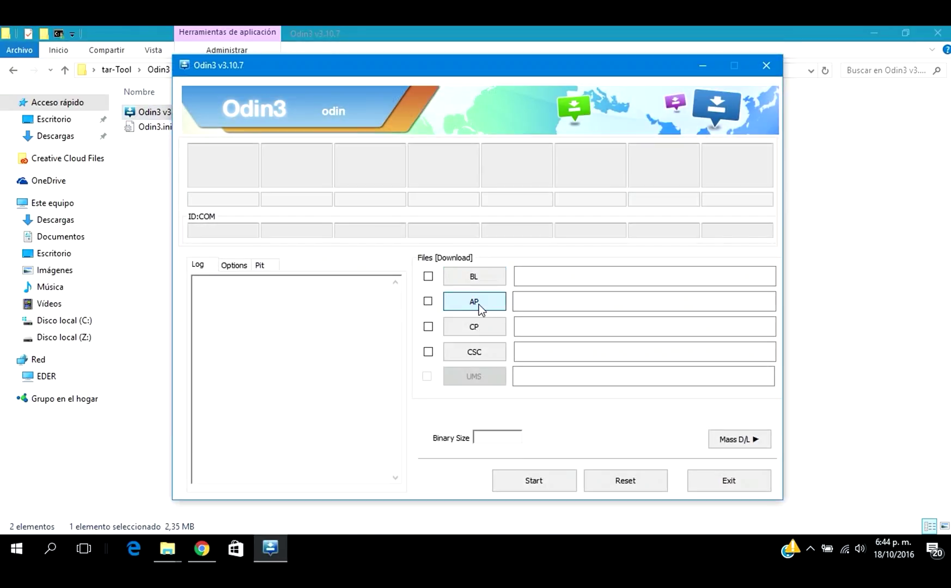
Load allfiles.tar.md5 from tar-Tool's AllFiles folder as the AP file and start flashing.
{"action": "left_click", "coordinate": [480, 306]}
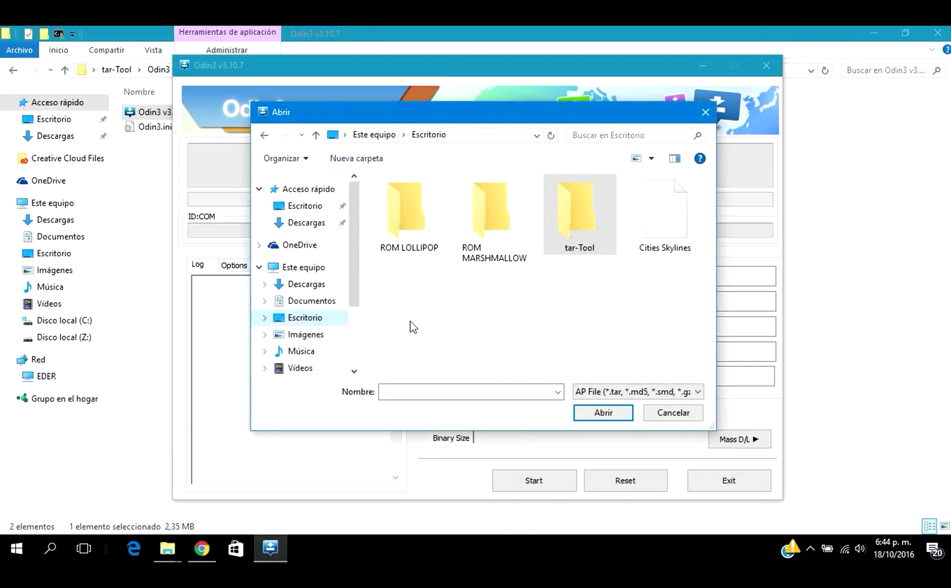
{"action": "double_click", "coordinate": [596, 222]}
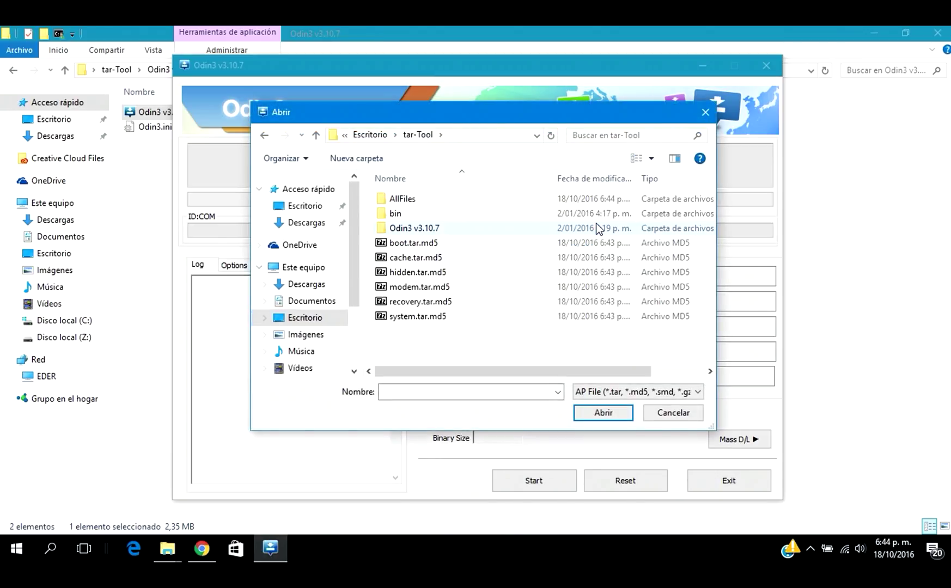
{"action": "double_click", "coordinate": [403, 199]}
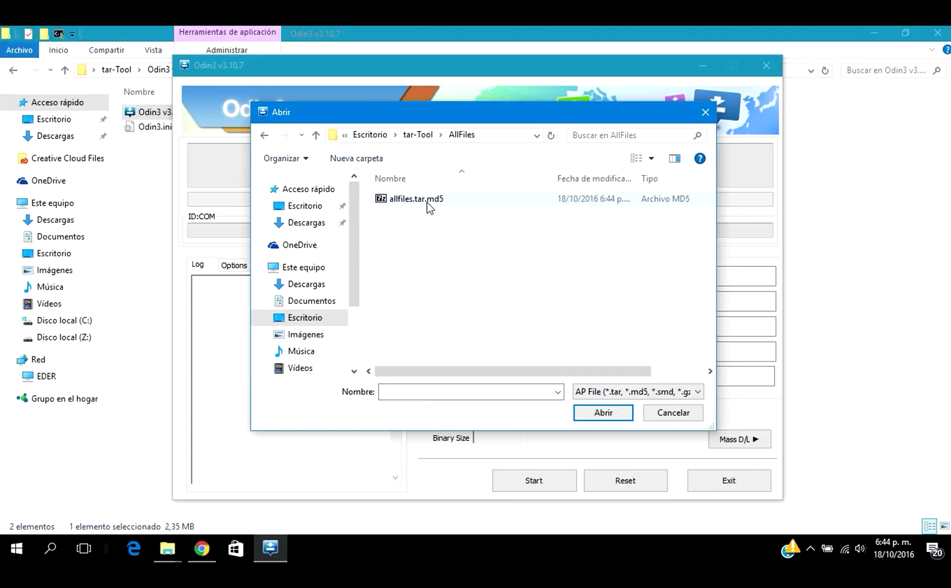
{"action": "double_click", "coordinate": [416, 200]}
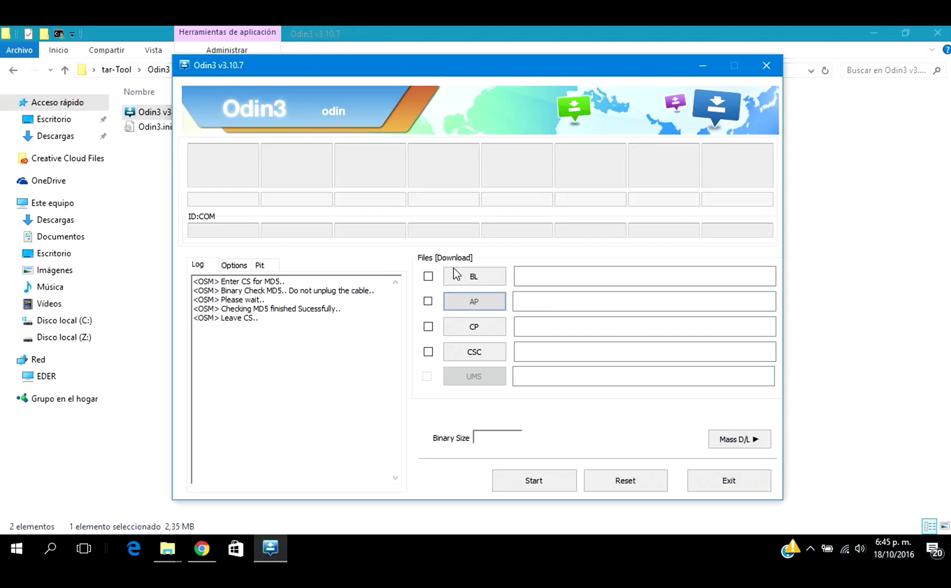
{"action": "left_click", "coordinate": [540, 482]}
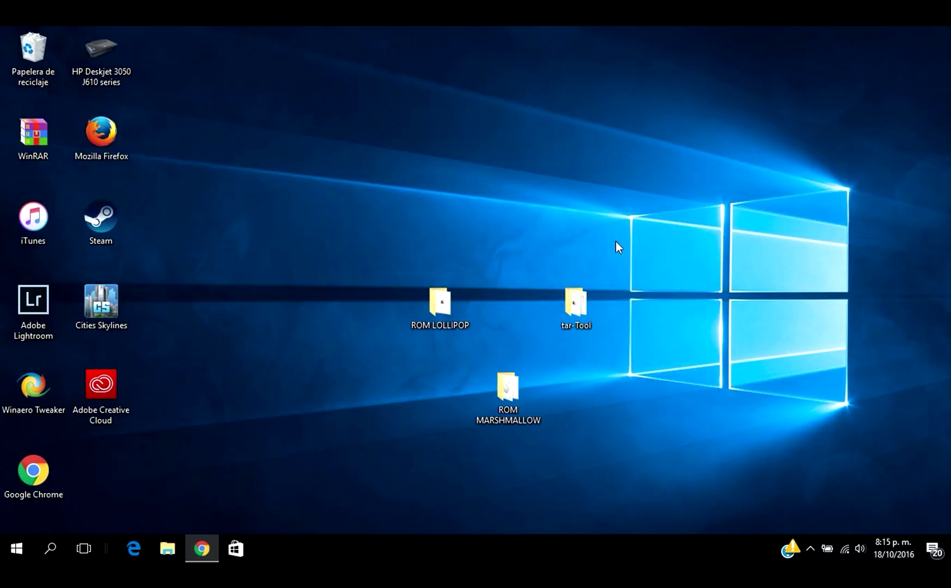
Open the Marshmallow MD5 file from the desktop's ROM MARSHMALLOW folder with WinRAR archiver.
{"action": "left_click", "coordinate": [516, 371]}
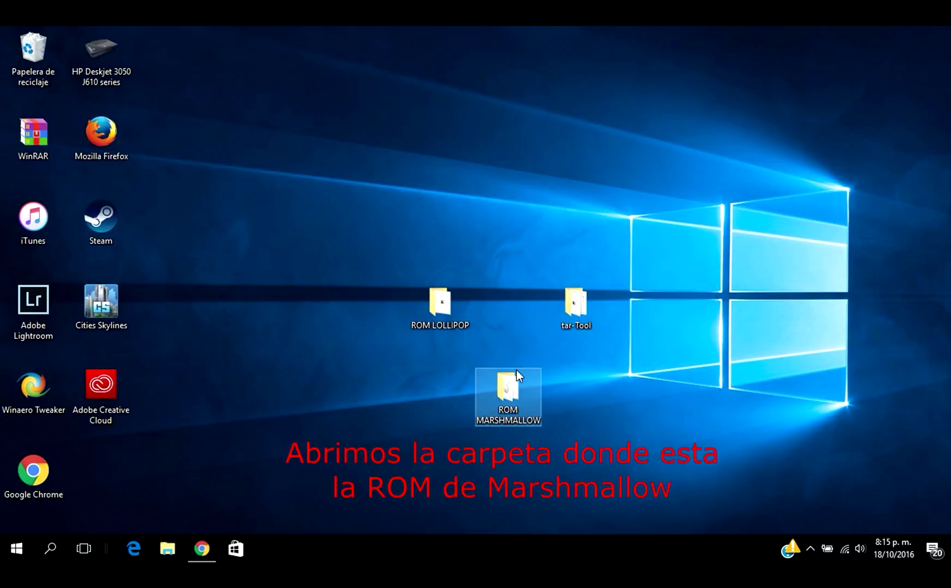
{"action": "double_click", "coordinate": [516, 371]}
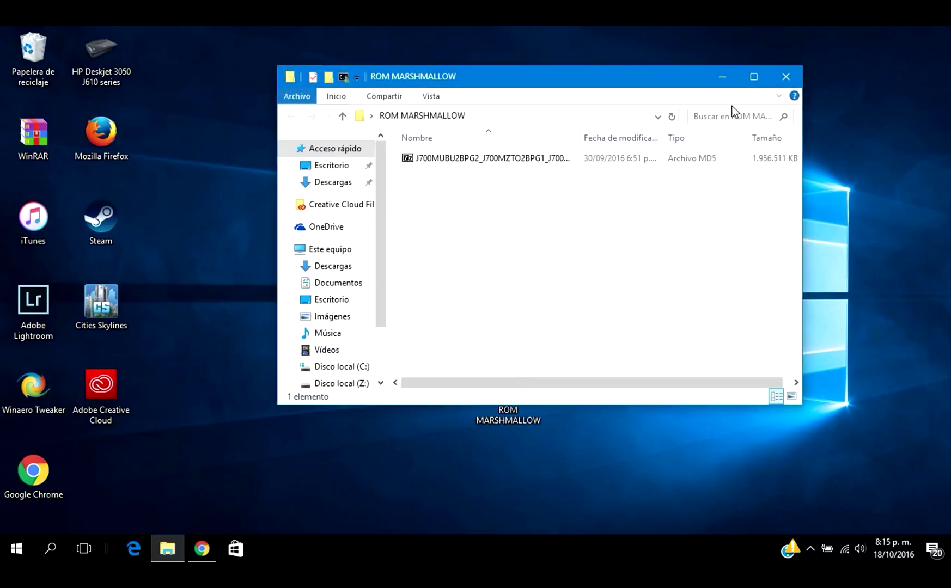
{"action": "left_click", "coordinate": [754, 78]}
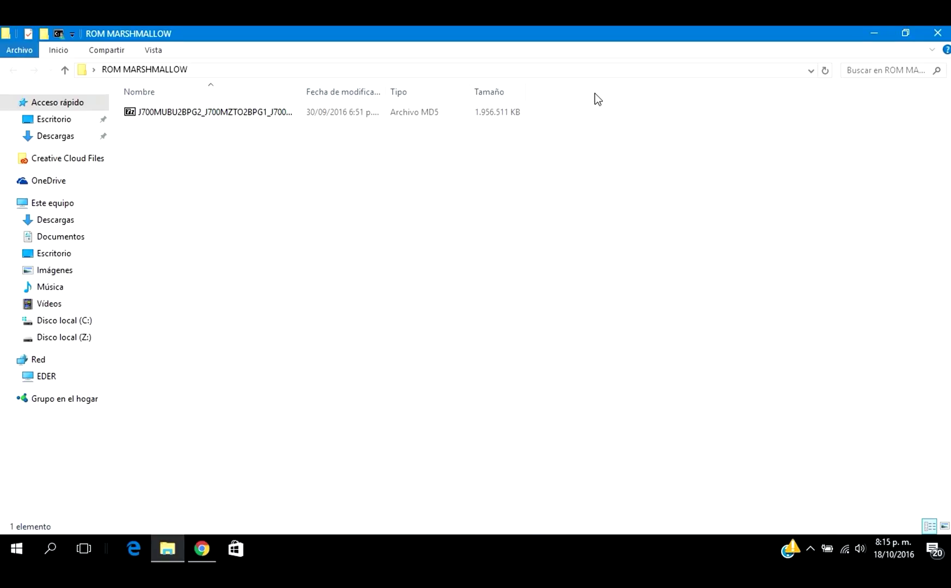
{"action": "right_click", "coordinate": [274, 115]}
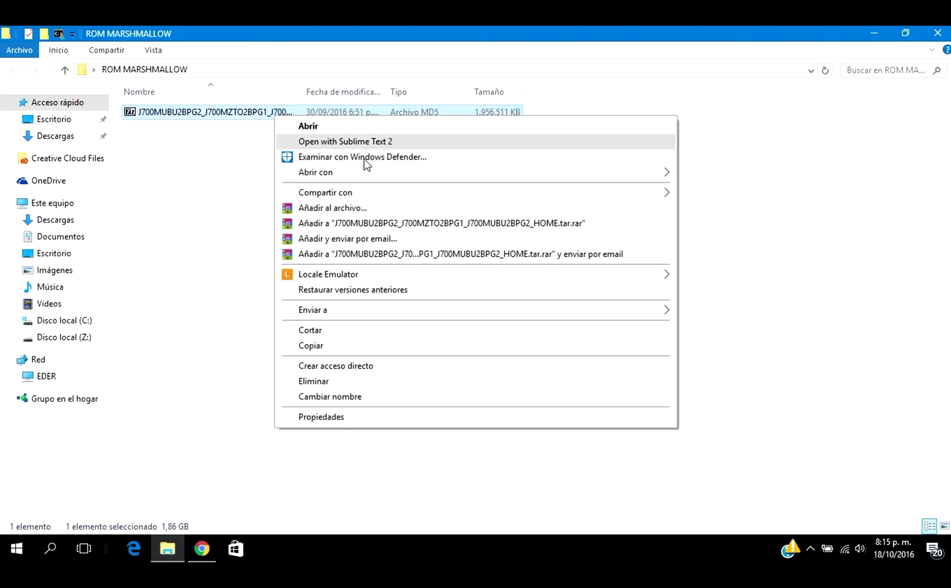
{"action": "mouse_move", "coordinate": [617, 172]}
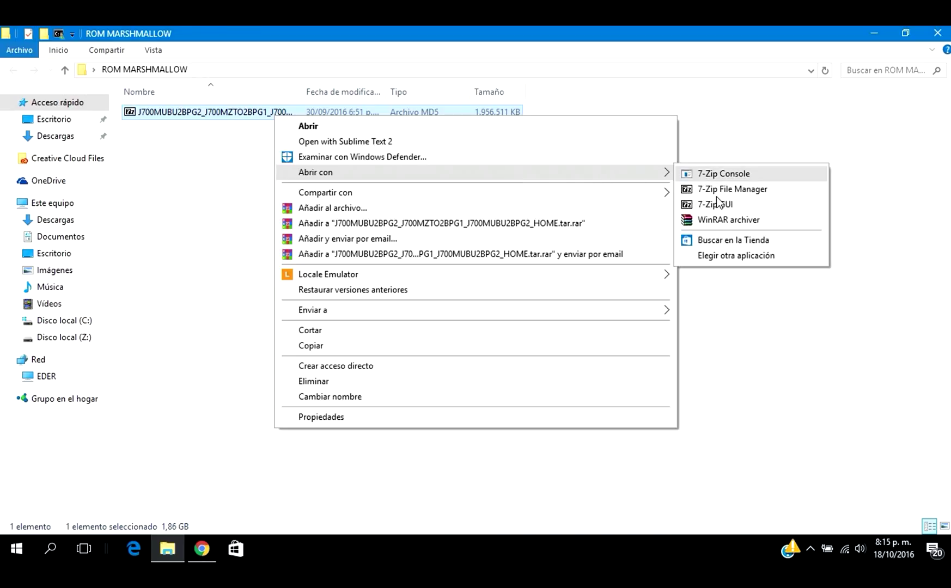
{"action": "left_click", "coordinate": [720, 220]}
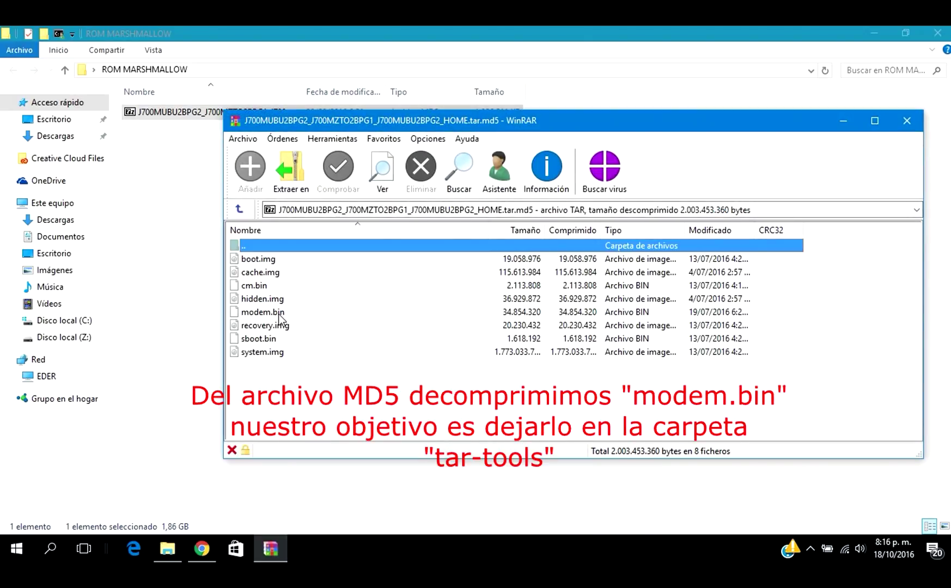
Extract modem.bin from the archive into the ROM MARSHMALLOW folder and close WinRAR.
{"action": "left_click_drag", "start_coordinate": [279, 315], "coordinate": [195, 309]}
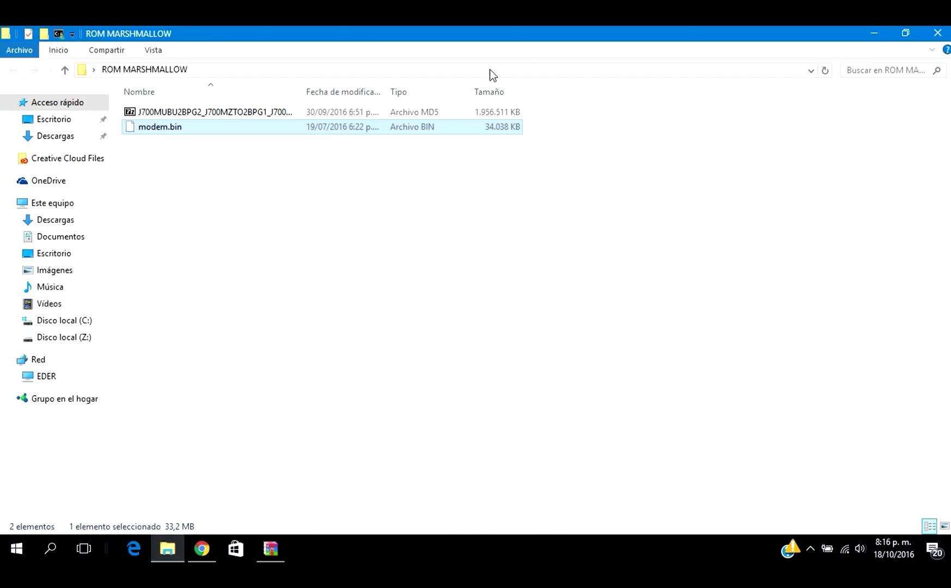
{"action": "left_click_drag", "start_coordinate": [532, 37], "coordinate": [345, 178]}
{"action": "left_click", "coordinate": [902, 113]}
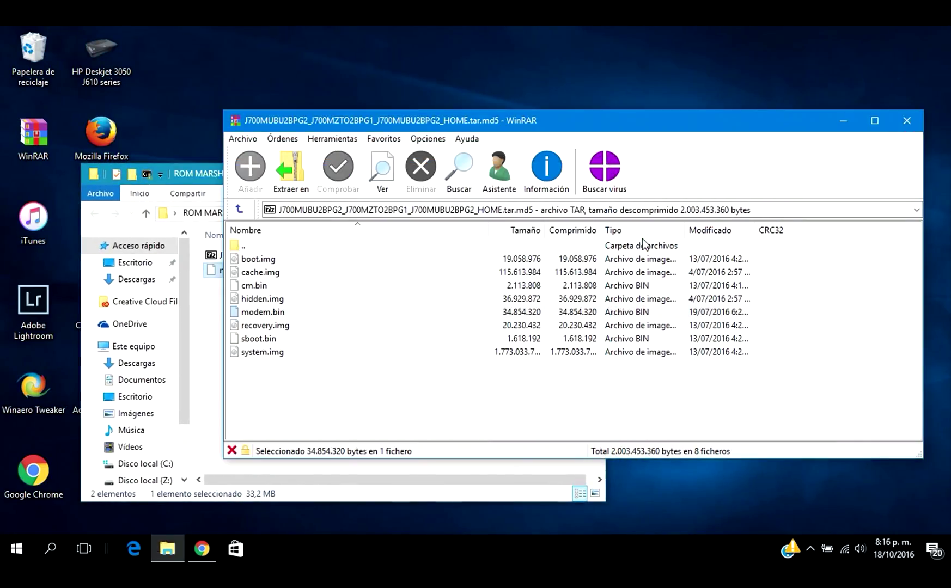
Open the desktop's tar-Tool folder side by side with the ROM MARSHMALLOW folder.
{"action": "left_click_drag", "start_coordinate": [469, 180], "coordinate": [950, 218]}
{"action": "double_click", "coordinate": [573, 294]}
{"action": "left_click", "coordinate": [337, 158]}
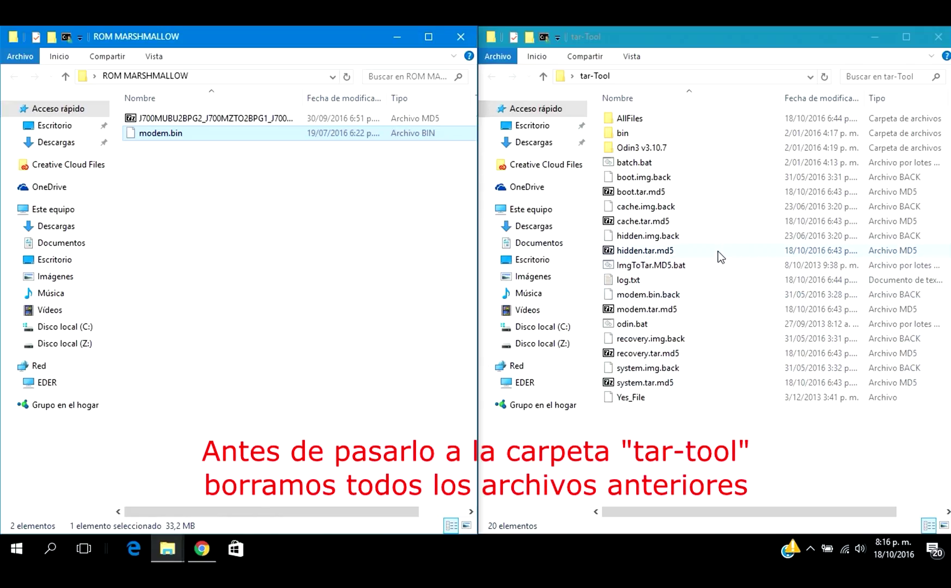
Delete the old .back files, .tar.md5 files and log.txt from tar-Tool, keeping batch.bat, ImgToTar.MD5.bat, odin.bat and Yes_File.
{"action": "left_click_drag", "start_coordinate": [689, 423], "coordinate": [671, 175]}
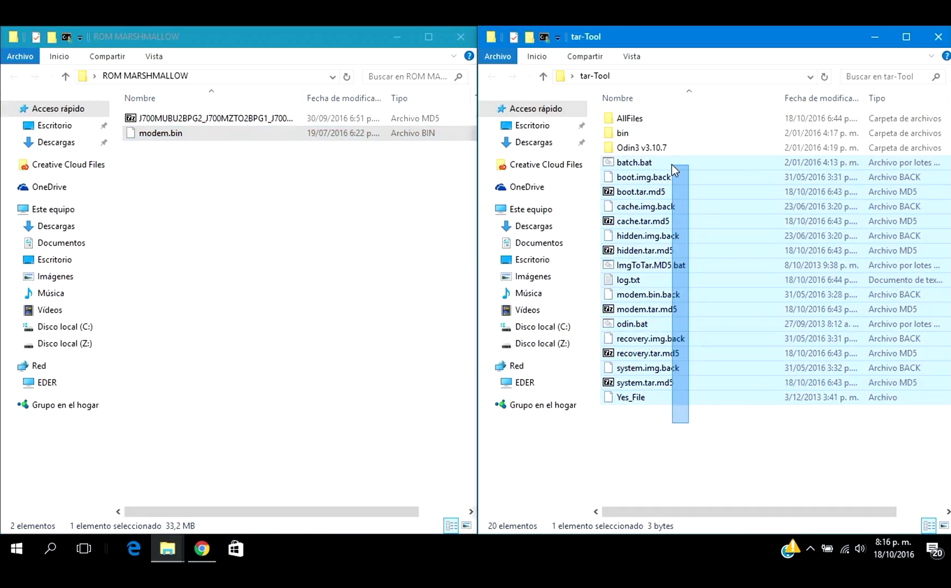
{"action": "left_click", "coordinate": [651, 266], "text": "ctrl"}
{"action": "left_click", "coordinate": [631, 397], "text": "ctrl"}
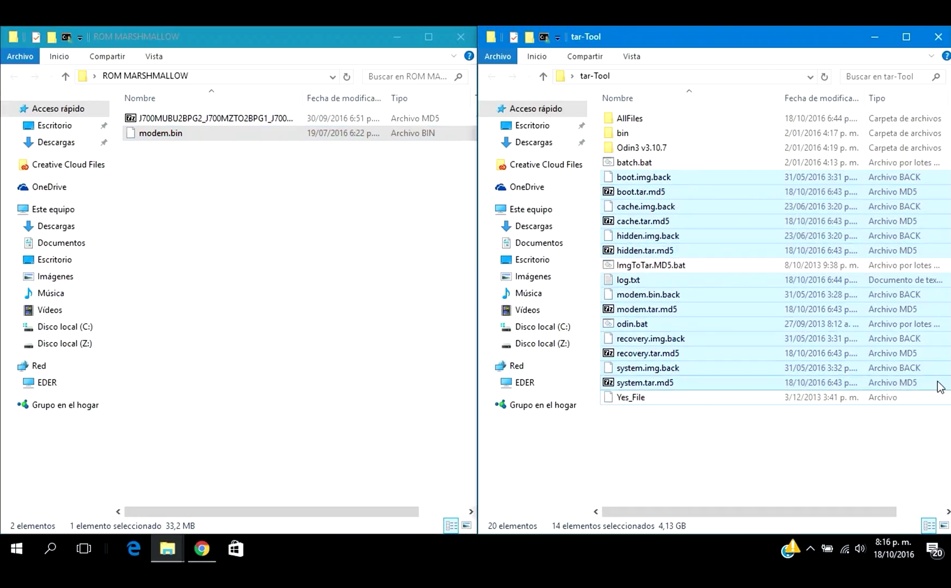
{"action": "left_click", "coordinate": [810, 325], "text": "ctrl"}
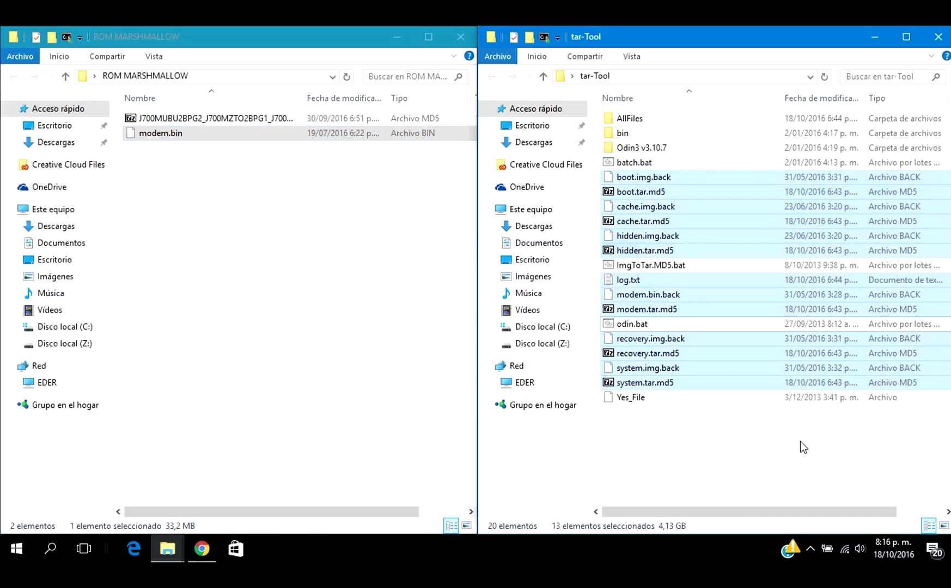
{"action": "key", "text": "Delete"}
Move modem.bin from ROM MARSHMALLOW into tar-Tool and delete the old AllFiles folder there.
{"action": "left_click_drag", "start_coordinate": [164, 133], "coordinate": [662, 266]}
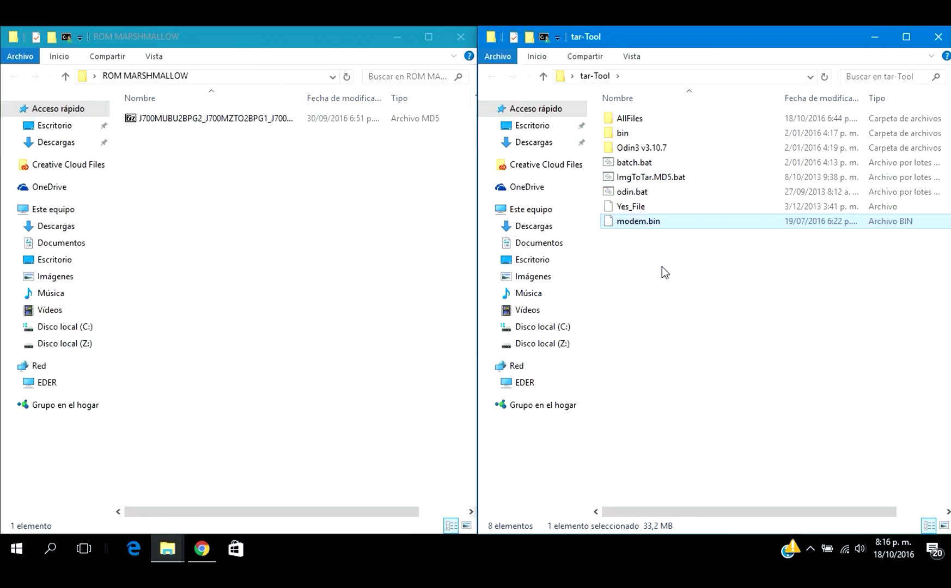
{"action": "double_click", "coordinate": [629, 118]}
{"action": "right_click", "coordinate": [629, 121]}
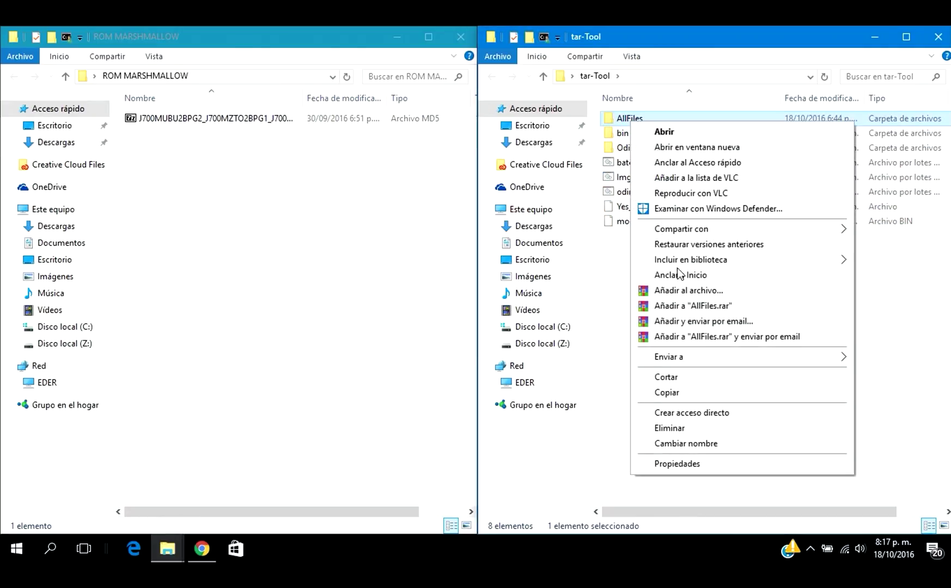
{"action": "left_click", "coordinate": [678, 423]}
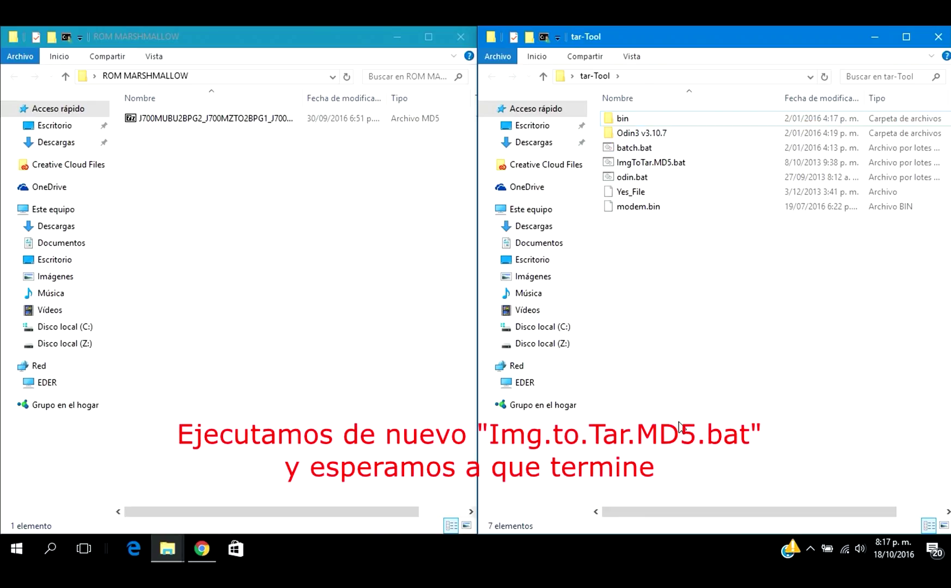
Run ImgToTar.MD5.bat past the security warning, close the ROM MARSHMALLOW window and maximize the tar-Tool window.
{"action": "double_click", "coordinate": [666, 164]}
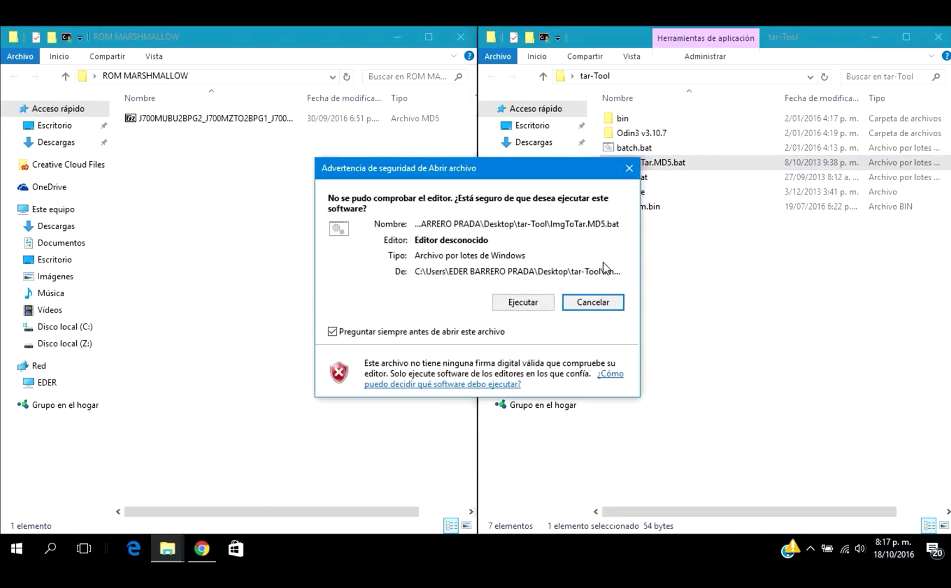
{"action": "left_click", "coordinate": [524, 301]}
{"action": "left_click_drag", "start_coordinate": [211, 128], "coordinate": [219, 137]}
{"action": "left_click", "coordinate": [461, 36]}
{"action": "double_click", "coordinate": [553, 26]}
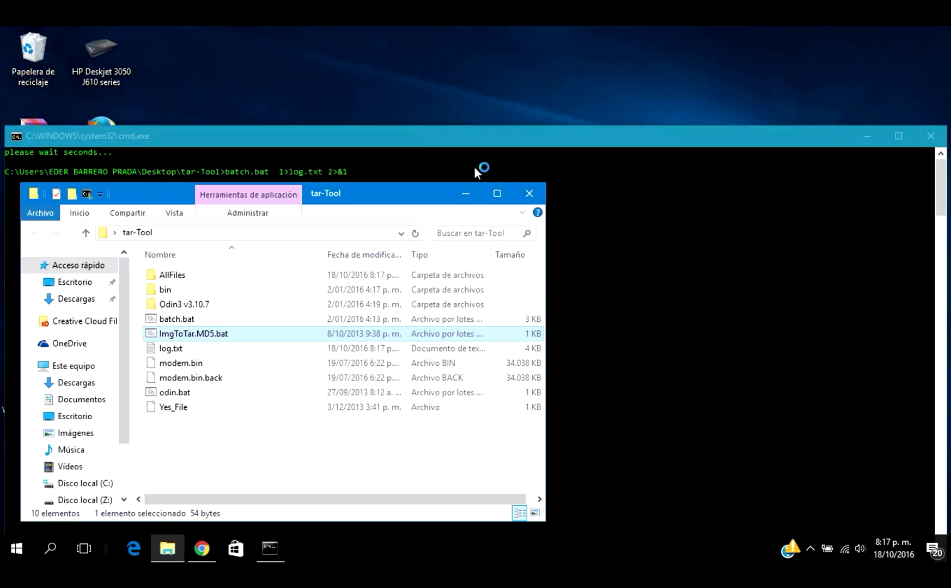
{"action": "left_click", "coordinate": [279, 555]}
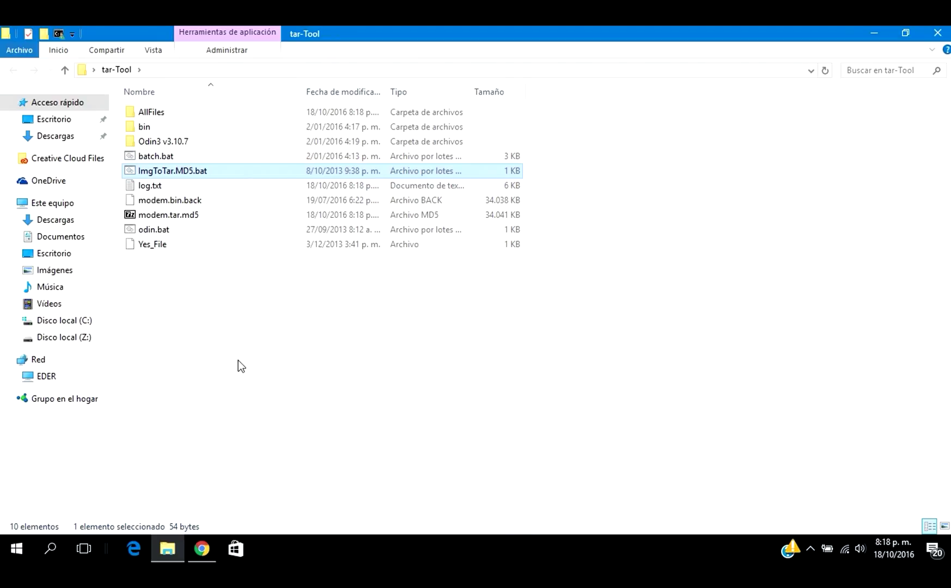
Open the new AllFiles folder in tar-Tool and check the generated MD5 file.
{"action": "left_click", "coordinate": [189, 115]}
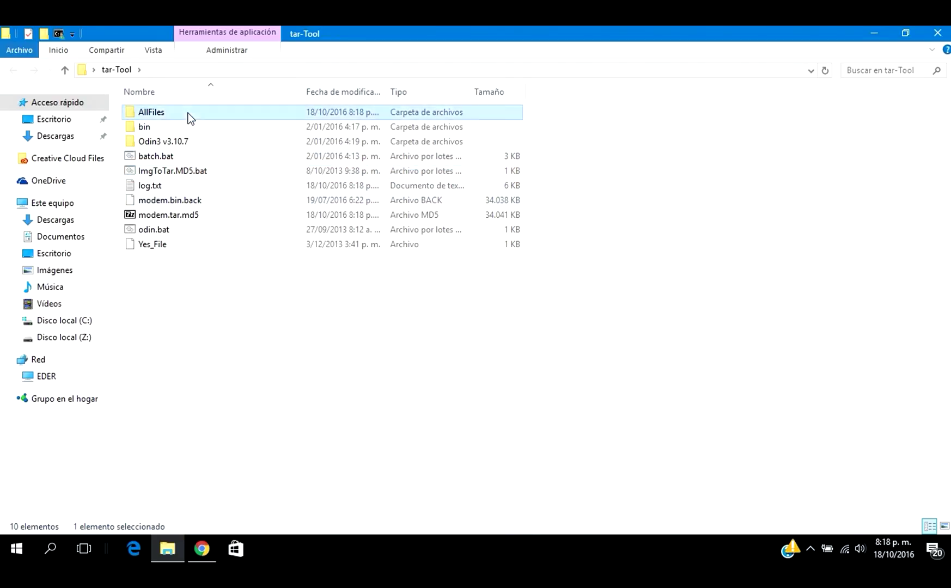
{"action": "double_click", "coordinate": [190, 116]}
{"action": "left_click", "coordinate": [189, 116]}
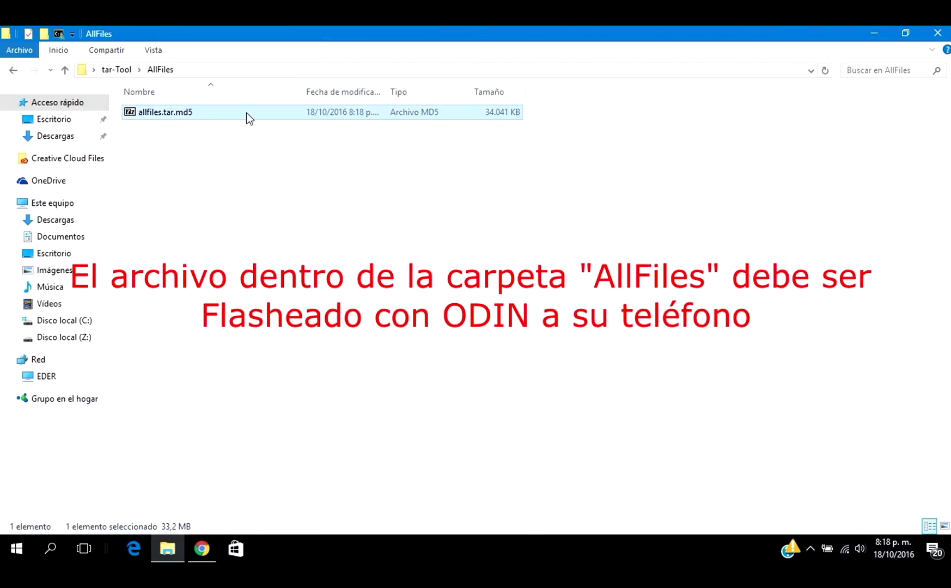